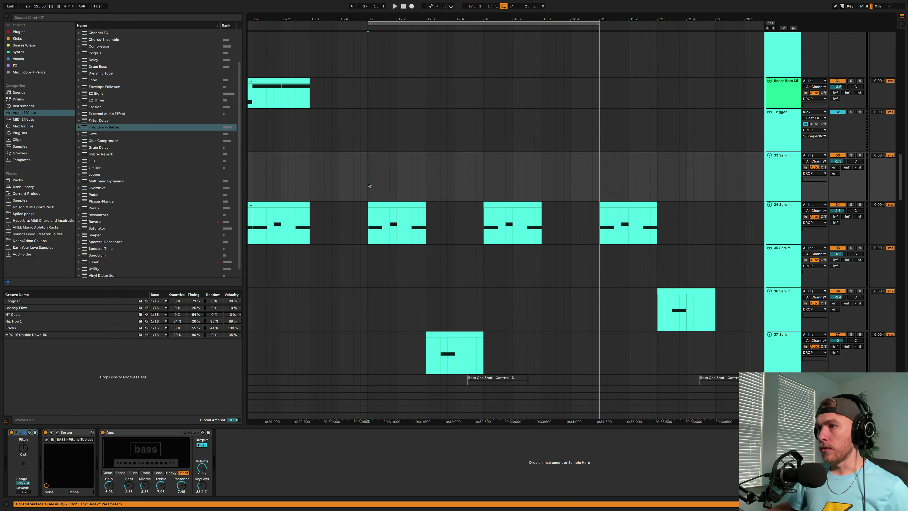
Select the 34 Serum track's bass clip at bar 17 and play it
{"action": "left_click", "coordinate": [768, 233]}
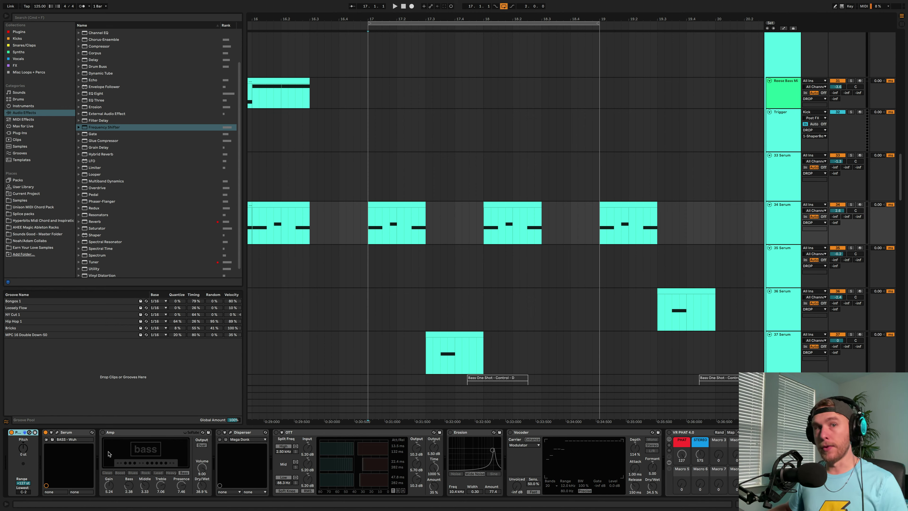
{"action": "left_click", "coordinate": [771, 228]}
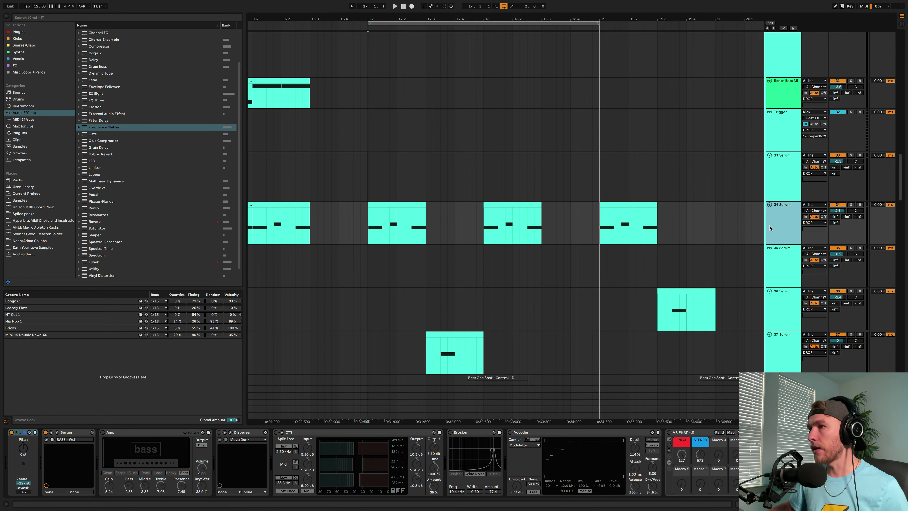
{"action": "left_click", "coordinate": [361, 175]}
{"action": "left_click", "coordinate": [785, 216]}
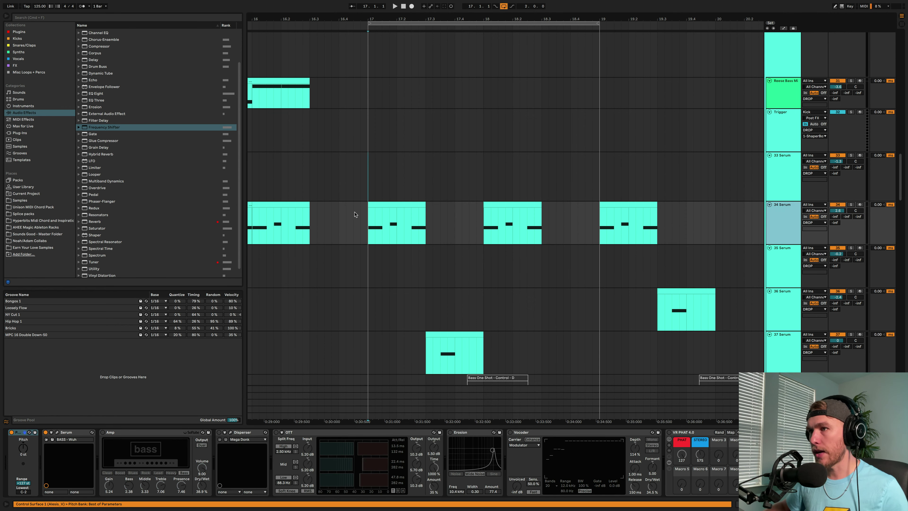
{"action": "left_click", "coordinate": [391, 212]}
{"action": "key", "text": "space"}
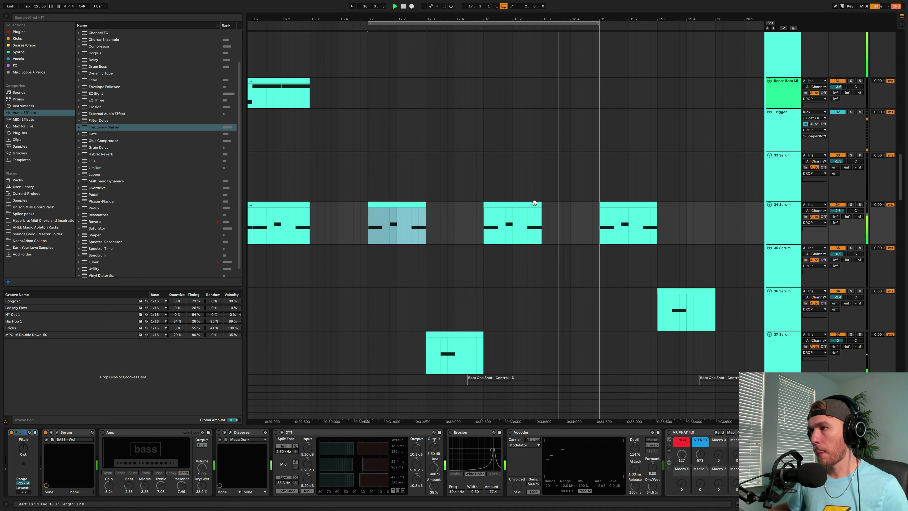
Solo the 34 Serum track to hear it alone, and release the solo
{"action": "left_click", "coordinate": [828, 211]}
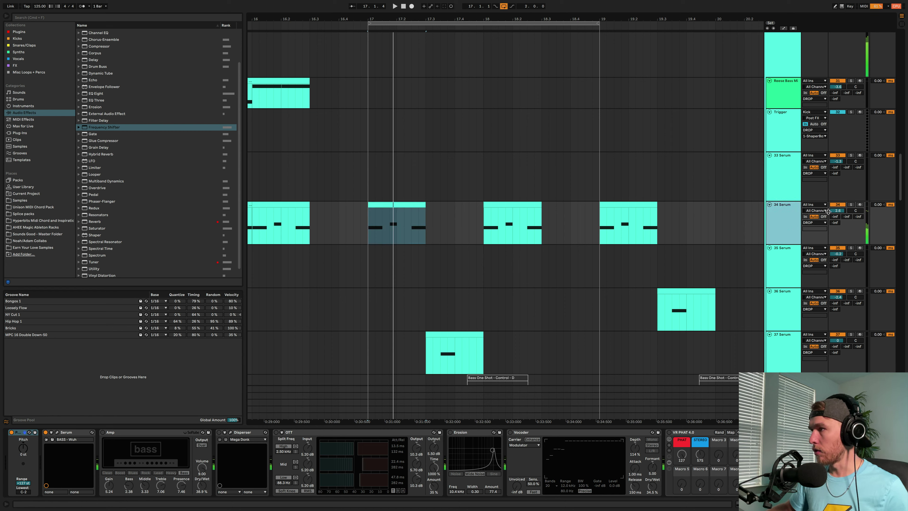
{"action": "left_click", "coordinate": [852, 205]}
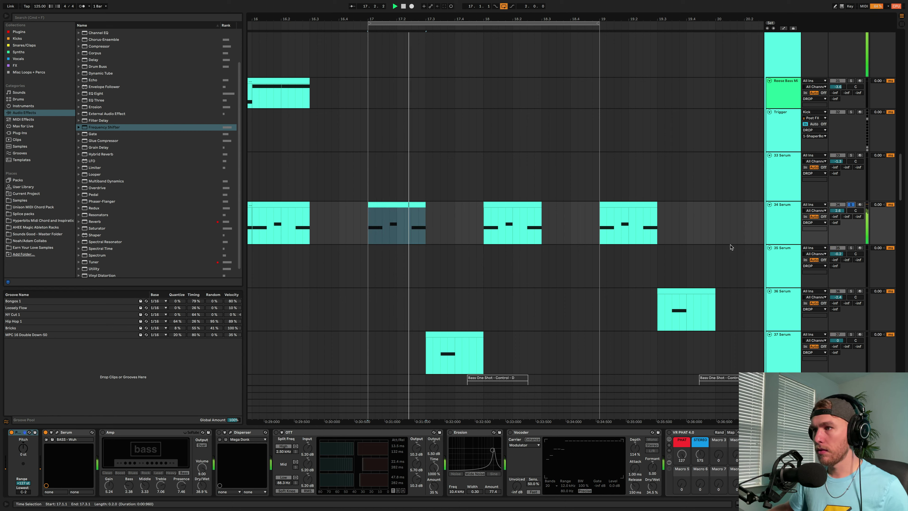
{"action": "left_click", "coordinate": [852, 204]}
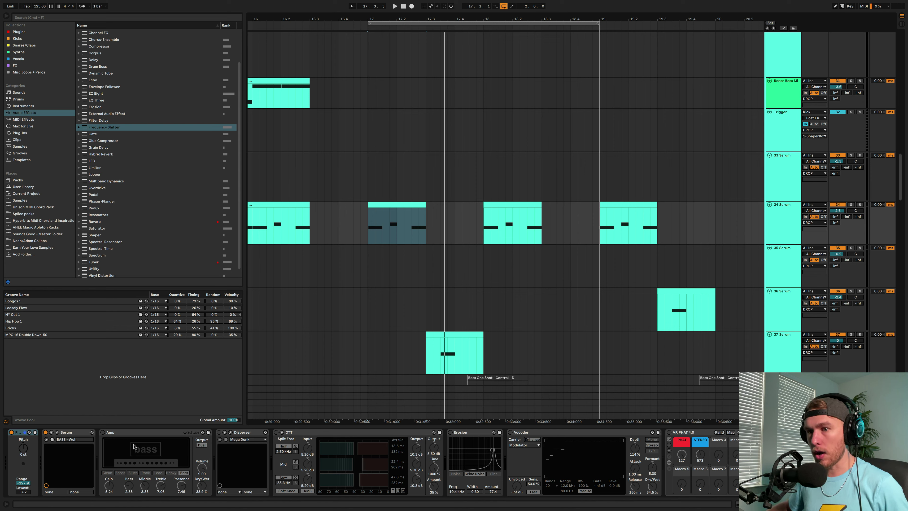
Turn on the Amp device on the 34 Serum track and compare the bass with it bypassed and active
{"action": "left_click", "coordinate": [773, 209]}
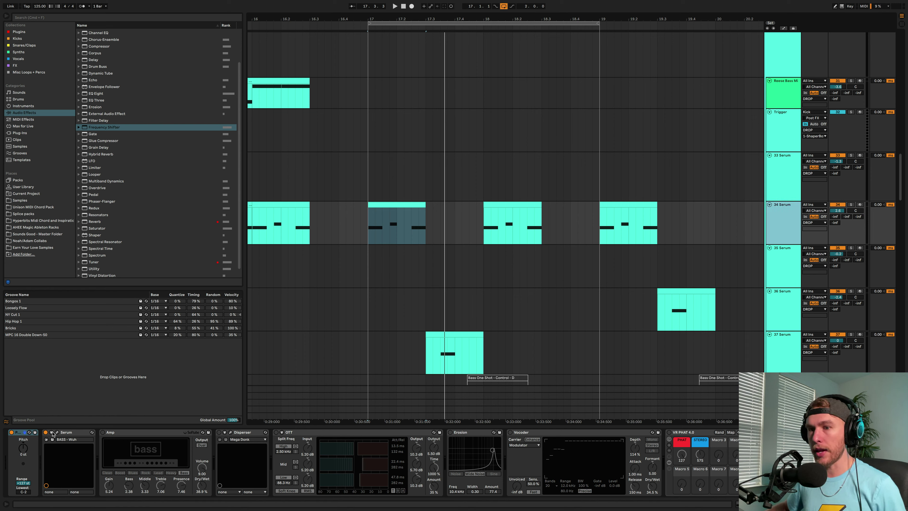
{"action": "left_click", "coordinate": [103, 432]}
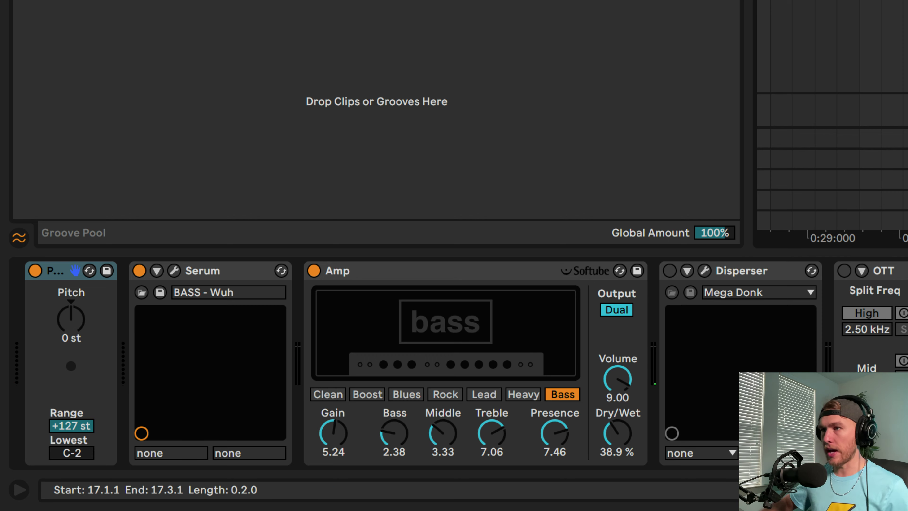
{"action": "left_click", "coordinate": [313, 271]}
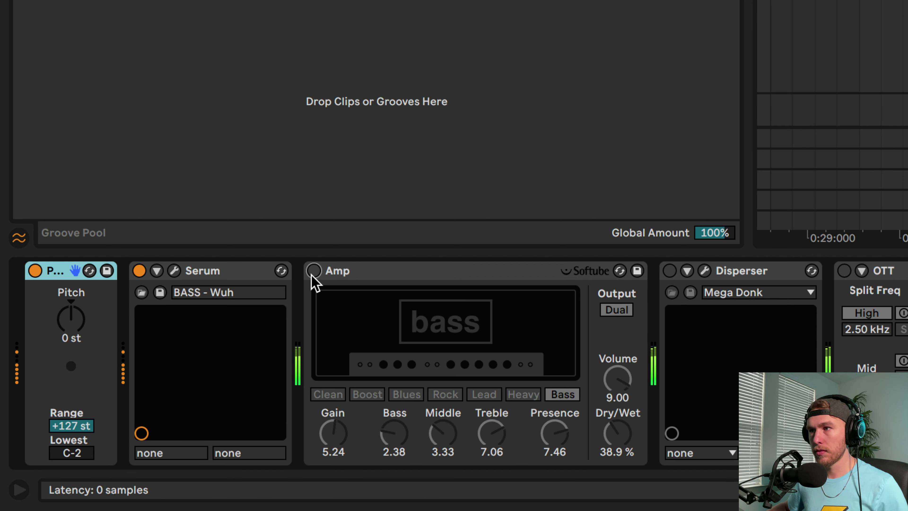
{"action": "left_click", "coordinate": [313, 272]}
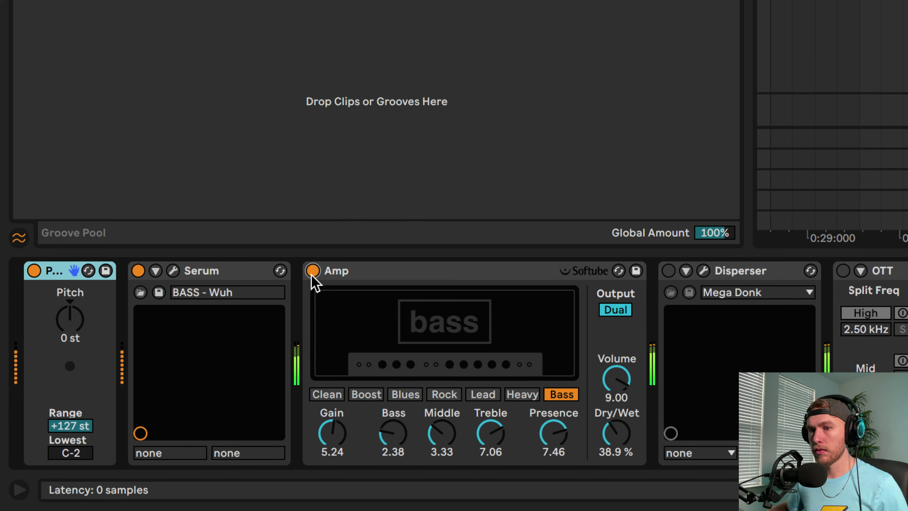
Try the Amp's Mono output and its Lead model during playback, restoring Dual output and the Bass model
{"action": "left_click", "coordinate": [613, 310]}
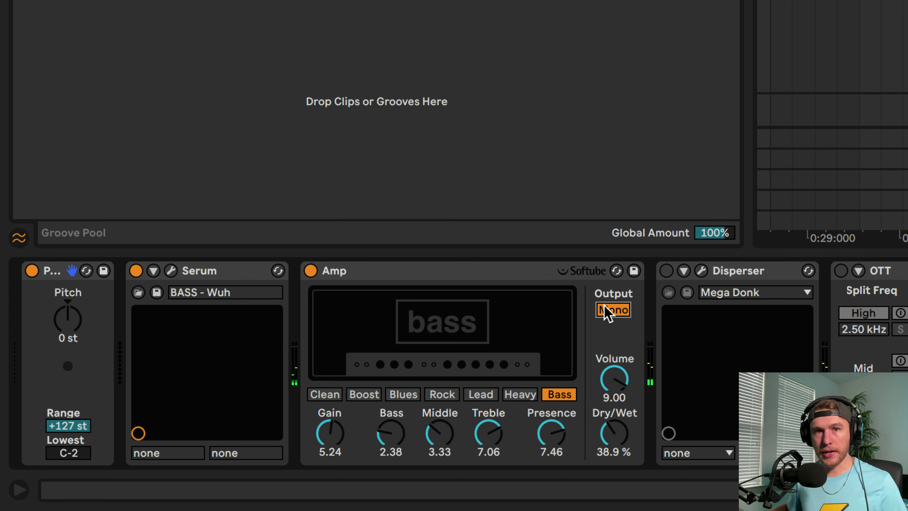
{"action": "left_click", "coordinate": [608, 311]}
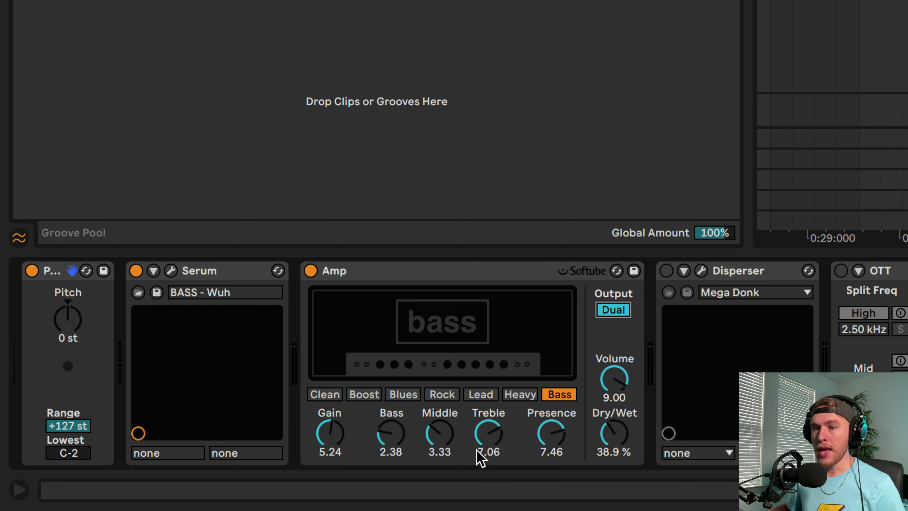
{"action": "left_click", "coordinate": [479, 395]}
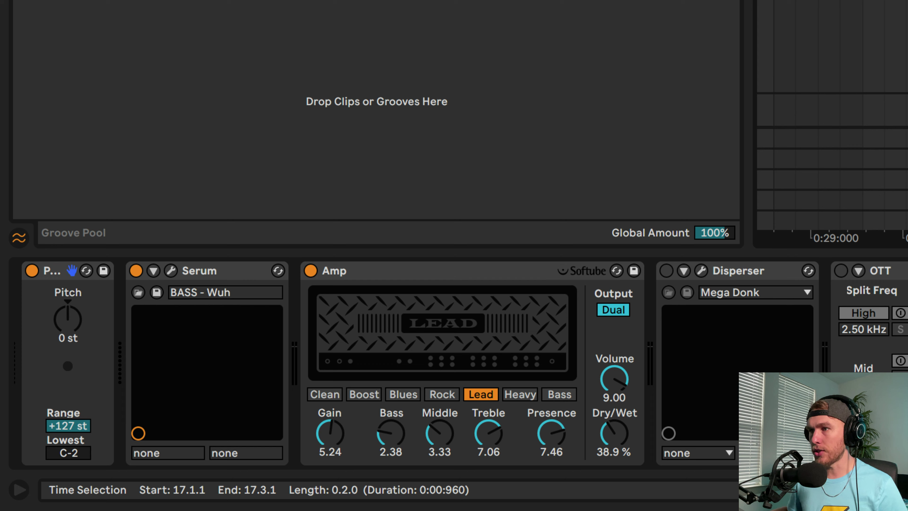
{"action": "key", "text": "space"}
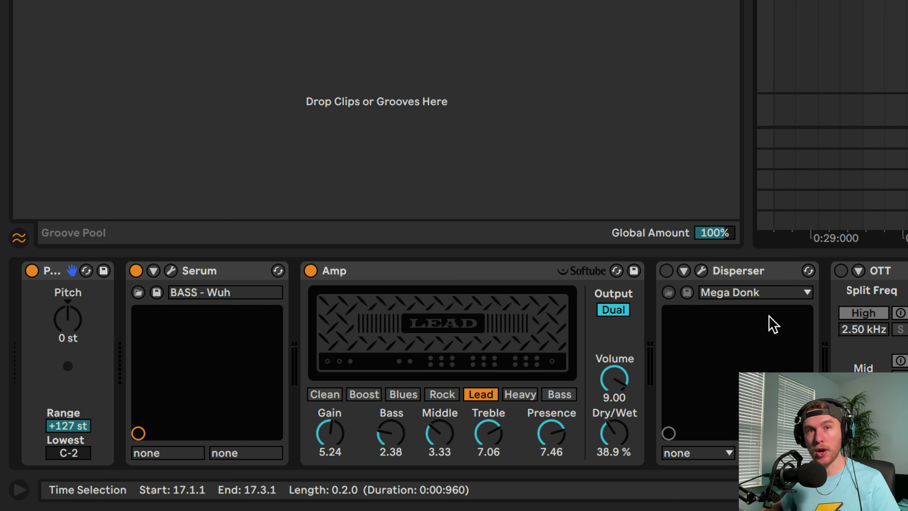
{"action": "left_click", "coordinate": [558, 395]}
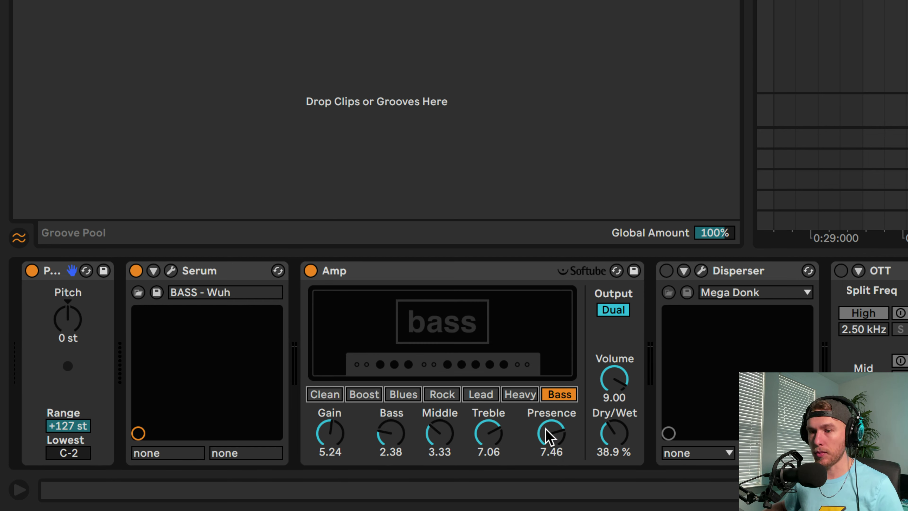
Set the Amp's Dry/Wet to 37.3 % and play the bass
{"action": "left_click", "coordinate": [490, 431]}
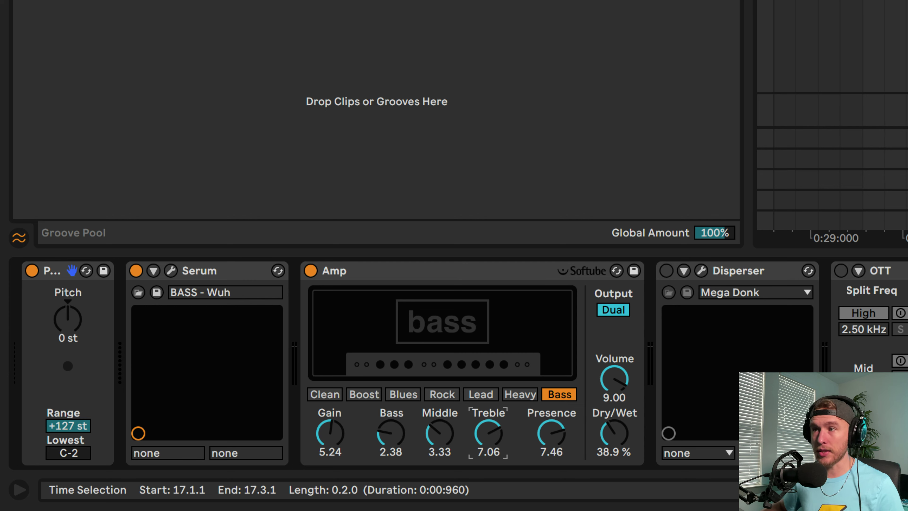
{"action": "scroll", "coordinate": [833, 63], "scroll_direction": "up", "scroll_amount": 3}
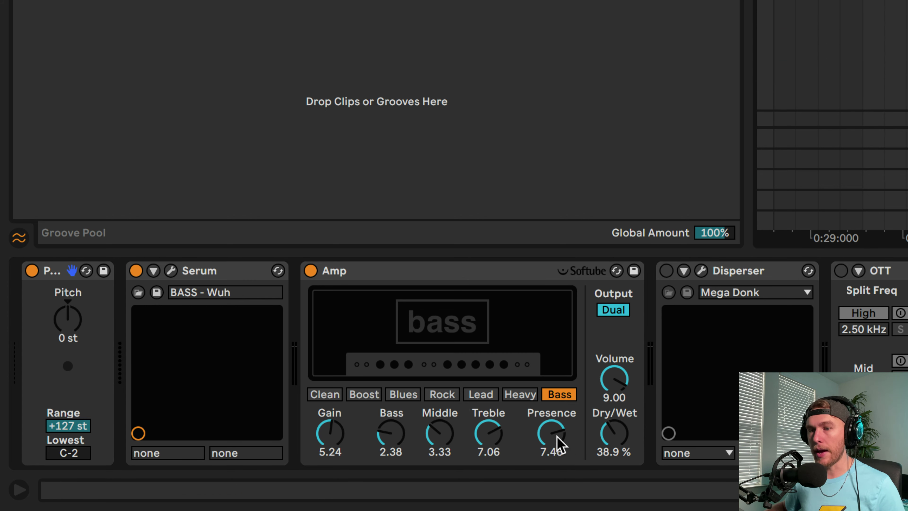
{"action": "left_click", "coordinate": [615, 437]}
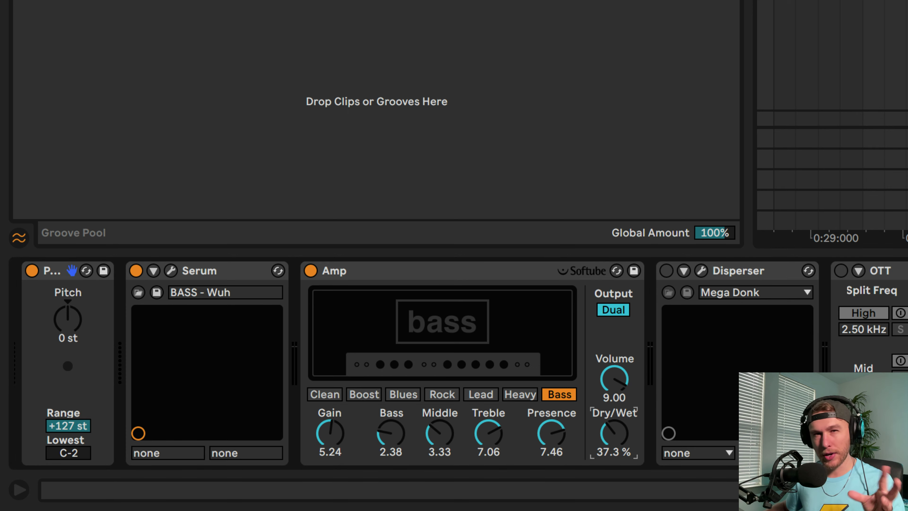
{"action": "key", "text": "space"}
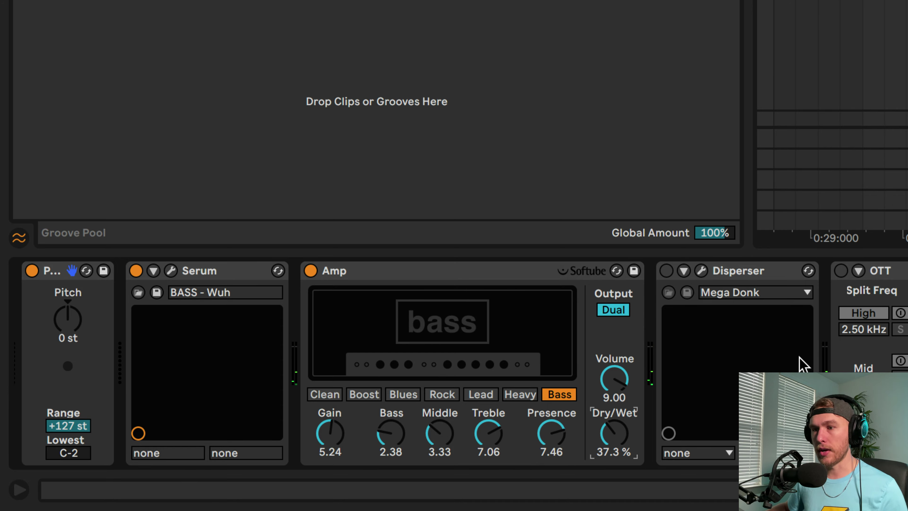
Turn on the Disperser with the Mega Donk preset, open its plug-in window and play the bass through it
{"action": "left_click", "coordinate": [643, 276]}
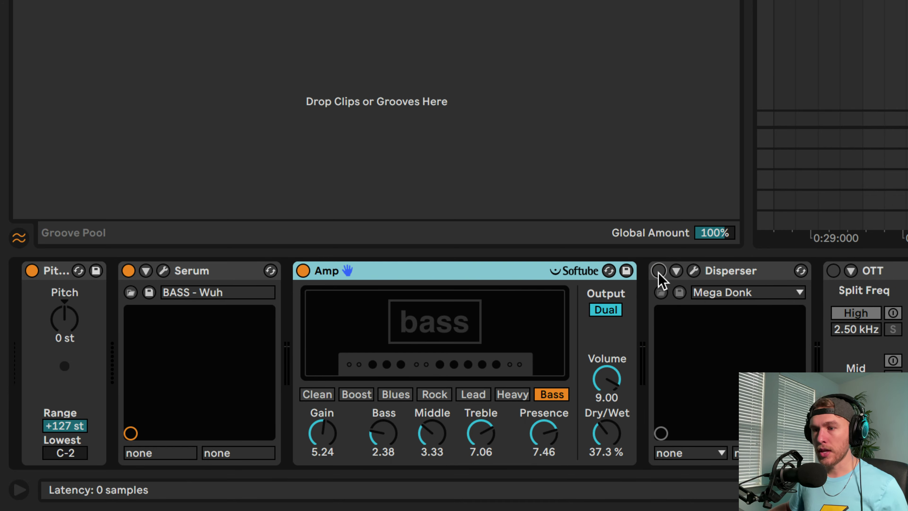
{"action": "left_click", "coordinate": [659, 272]}
{"action": "left_click", "coordinate": [693, 271]}
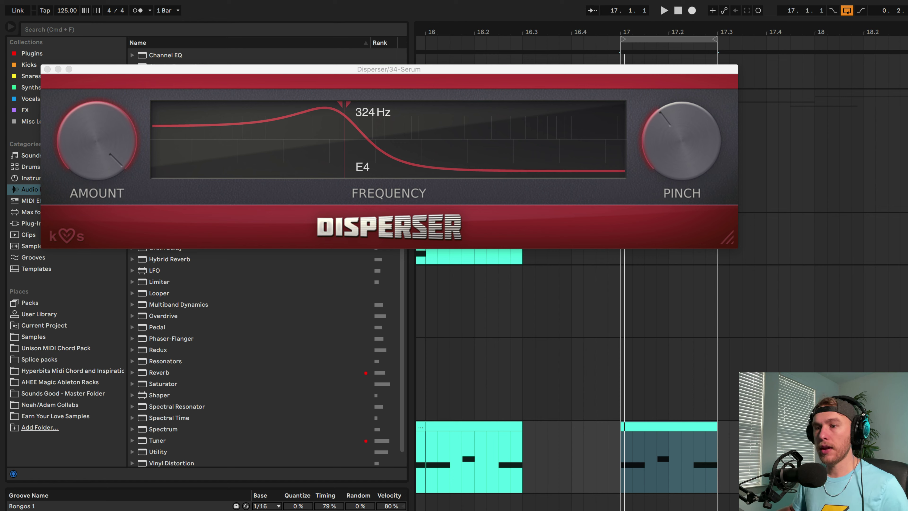
{"action": "key", "text": "space"}
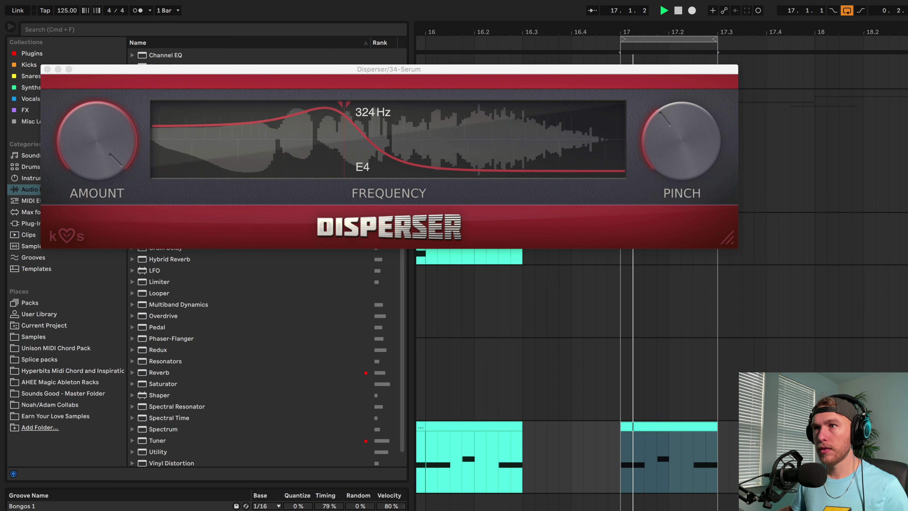
Set the Disperser's frequency to 321 Hz and audition the bass
{"action": "mouse_move", "coordinate": [355, 140]}
{"action": "left_mouse_down"}
{"action": "mouse_move", "coordinate": [477, 143]}
{"action": "mouse_move", "coordinate": [354, 141]}
{"action": "mouse_move", "coordinate": [348, 150]}
{"action": "left_mouse_up"}
{"action": "key", "text": "space"}
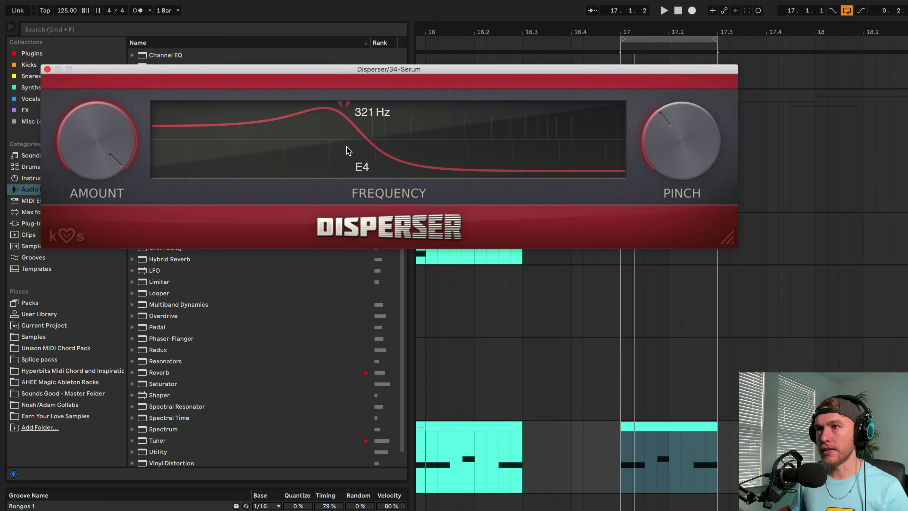
{"action": "key", "text": "space"}
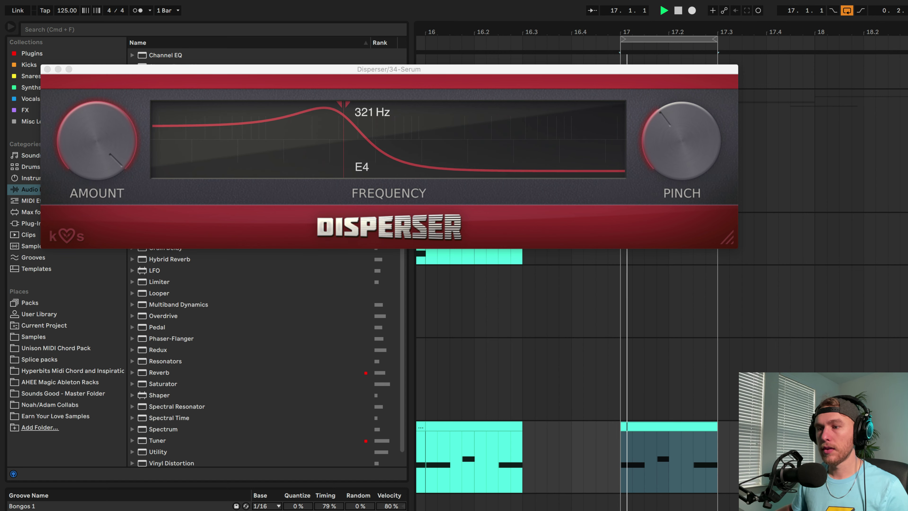
{"action": "key", "text": "space"}
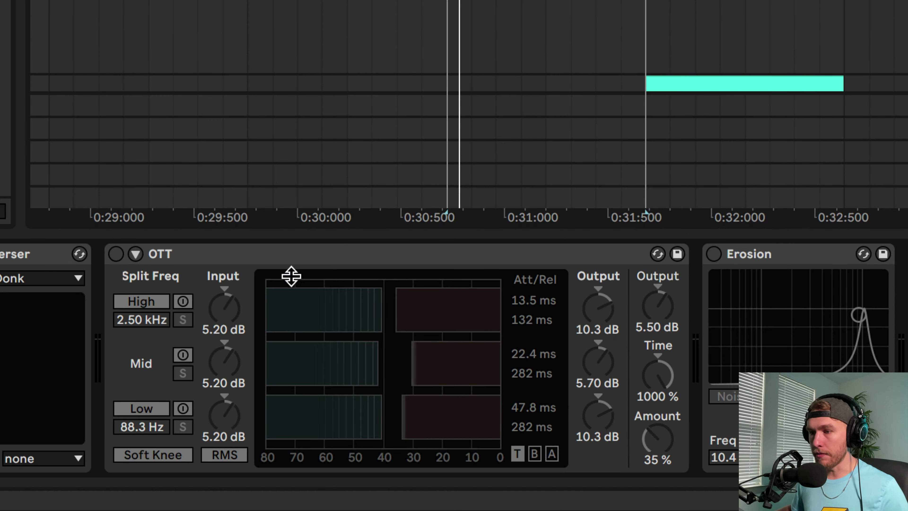
Turn on the OTT device that follows Disperser in the chain
{"action": "left_click", "coordinate": [116, 254]}
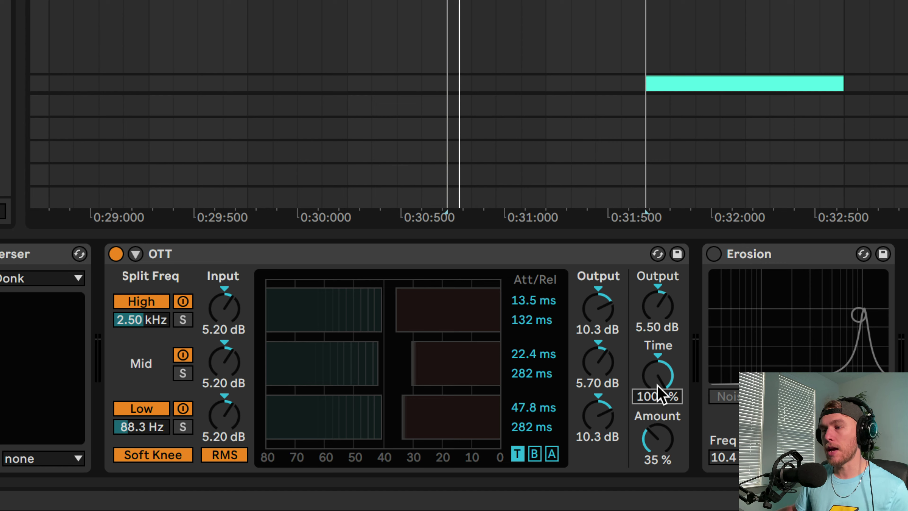
{"action": "left_click", "coordinate": [666, 445]}
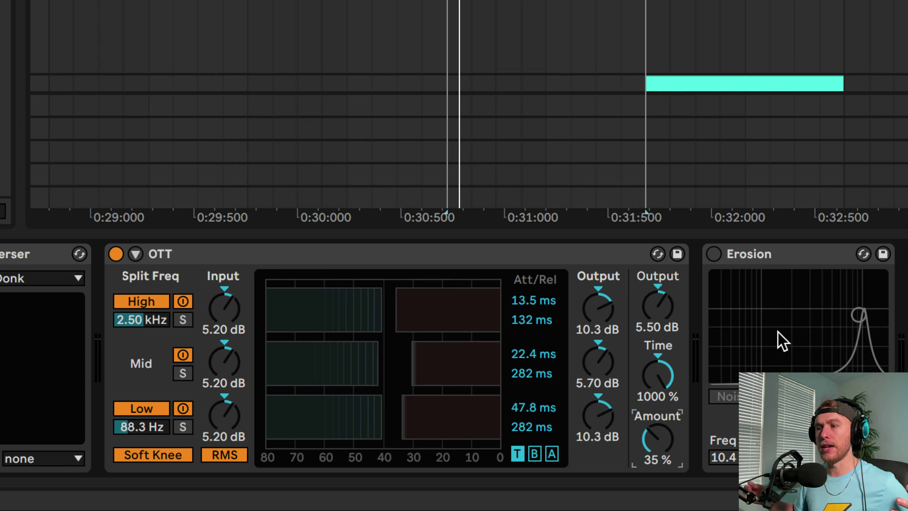
Try OTT with Time lowered to 10 % and Amount raised to 100 % while the bass plays
{"action": "left_click_drag", "start_coordinate": [656, 374], "coordinate": [656, 431]}
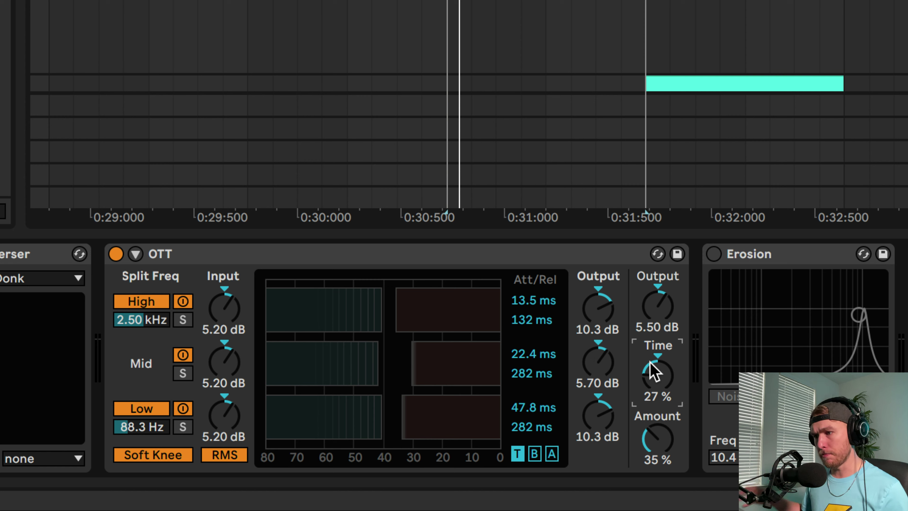
{"action": "left_click_drag", "start_coordinate": [666, 380], "coordinate": [666, 390]}
{"action": "left_click", "coordinate": [662, 416]}
{"action": "key", "text": "space"}
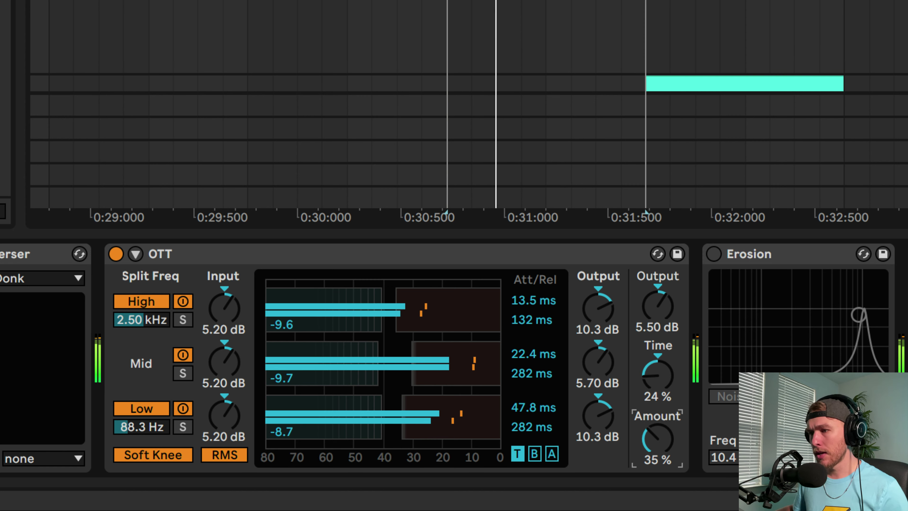
{"action": "mouse_move", "coordinate": [658, 439]}
{"action": "left_mouse_down"}
{"action": "mouse_move", "coordinate": [658, 423]}
{"action": "mouse_move", "coordinate": [653, 438]}
{"action": "left_mouse_up"}
{"action": "left_click_drag", "start_coordinate": [653, 385], "coordinate": [653, 409]}
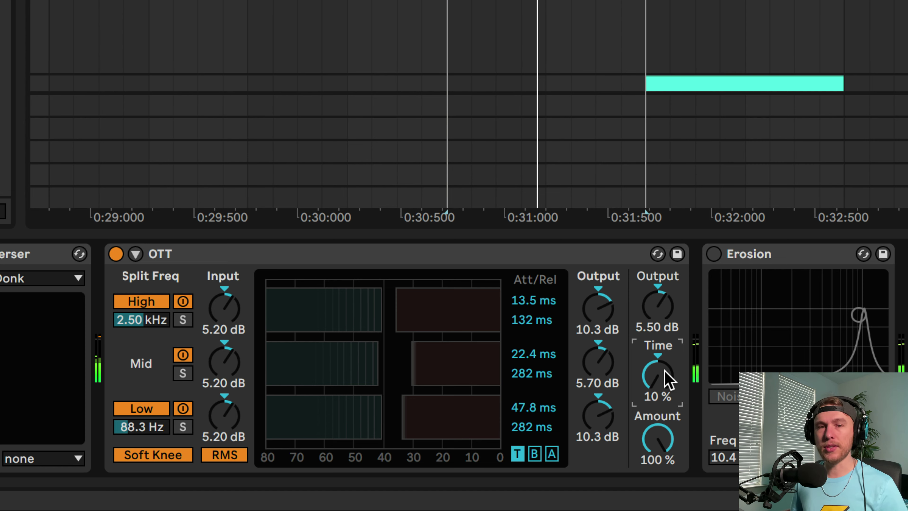
Set OTT's Time to 1000 % and Amount to 42 %, and compare the bass with OTT bypassed and active
{"action": "left_click_drag", "start_coordinate": [659, 374], "coordinate": [659, 343]}
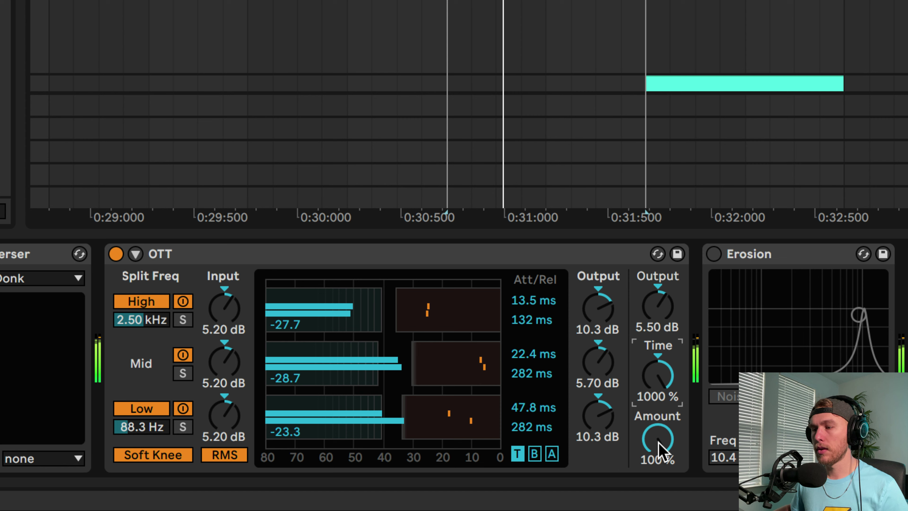
{"action": "left_click_drag", "start_coordinate": [660, 452], "coordinate": [660, 462]}
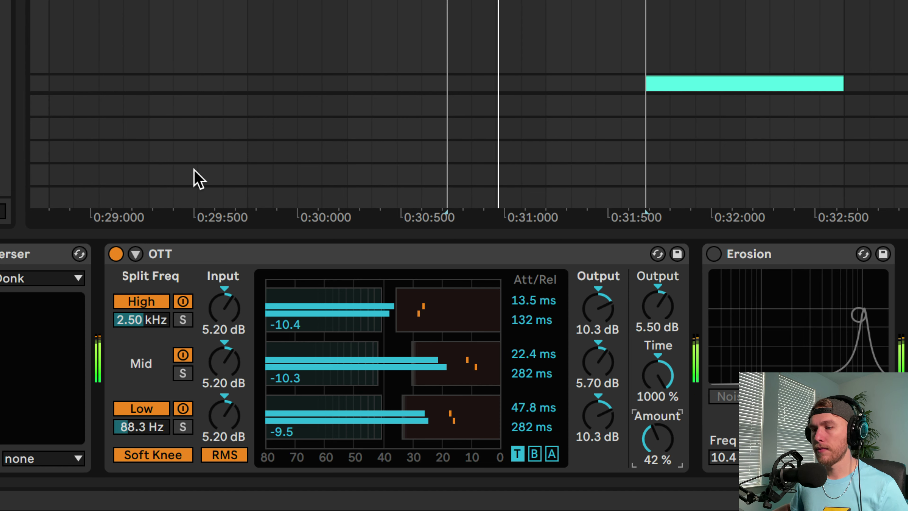
{"action": "left_click", "coordinate": [116, 254]}
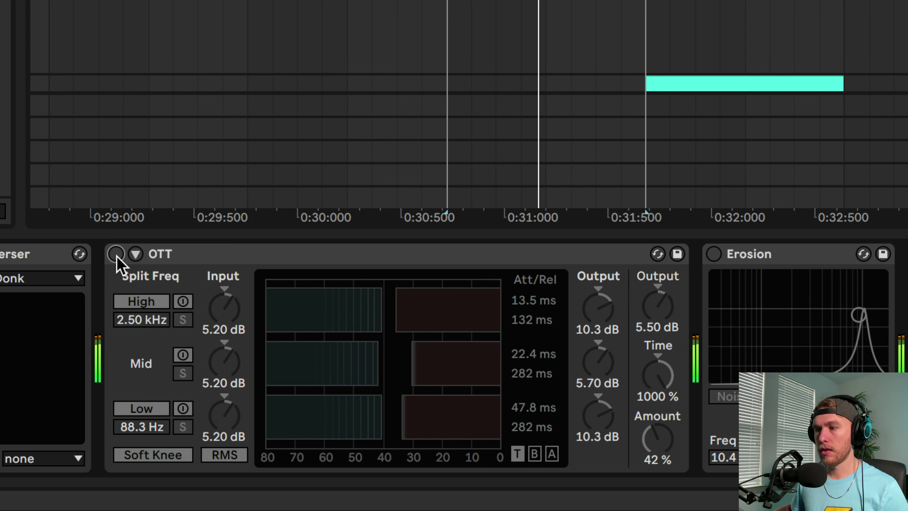
{"action": "left_click", "coordinate": [115, 254]}
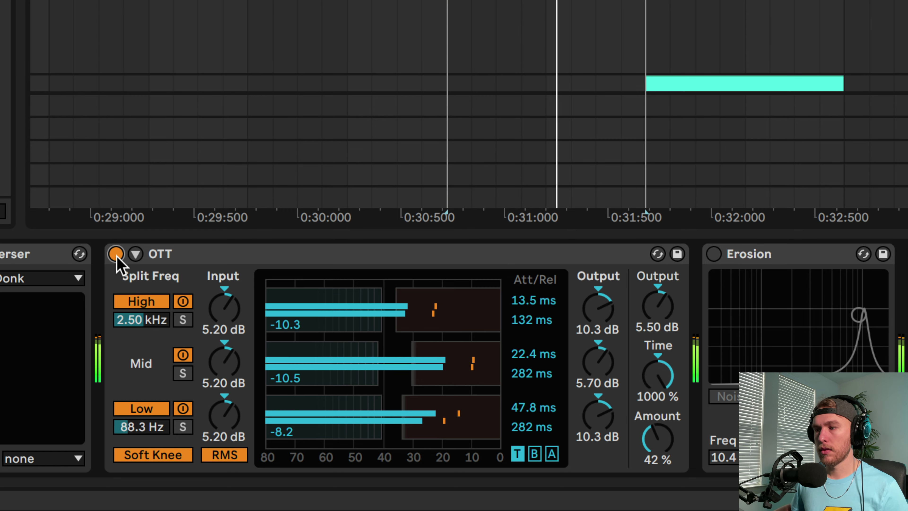
Turn on the Erosion device that follows OTT in the chain and play the bass through it
{"action": "key", "text": "space"}
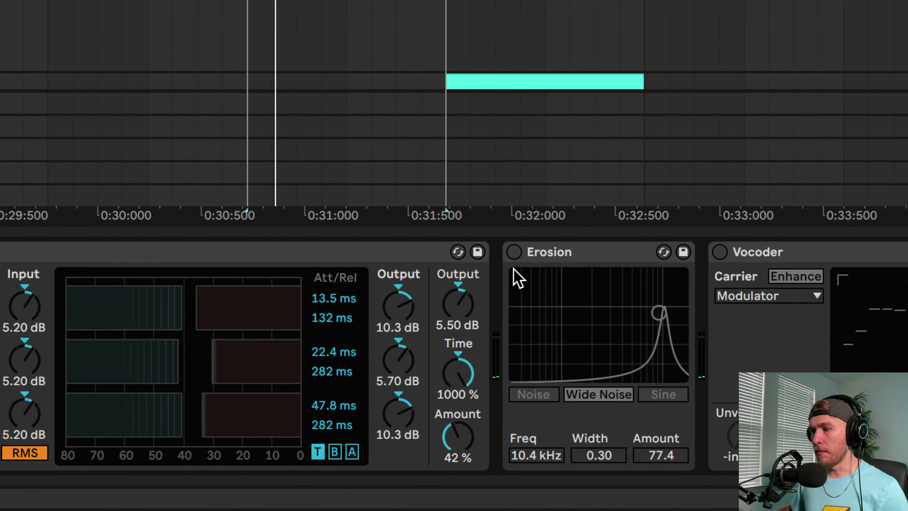
{"action": "left_click", "coordinate": [514, 252]}
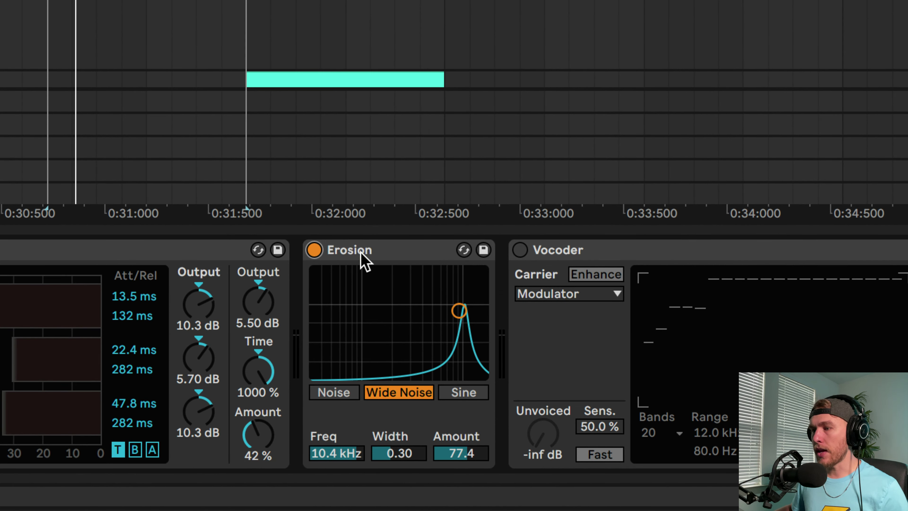
{"action": "key", "text": "space"}
Try Erosion with a Width of 1.94, a frequency of 8.69 kHz and an Amount of 15.7 on the bass
{"action": "left_click_drag", "start_coordinate": [464, 310], "coordinate": [443, 335]}
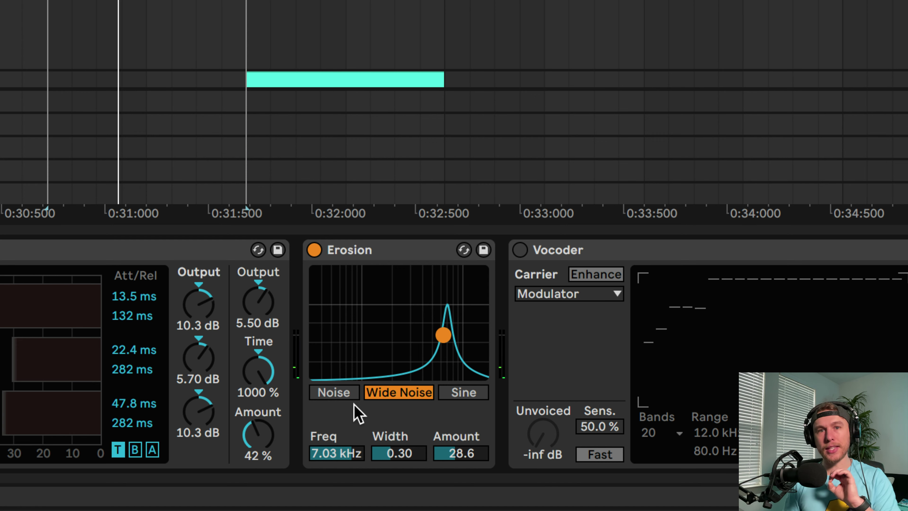
{"action": "left_click_drag", "start_coordinate": [399, 453], "coordinate": [399, 419]}
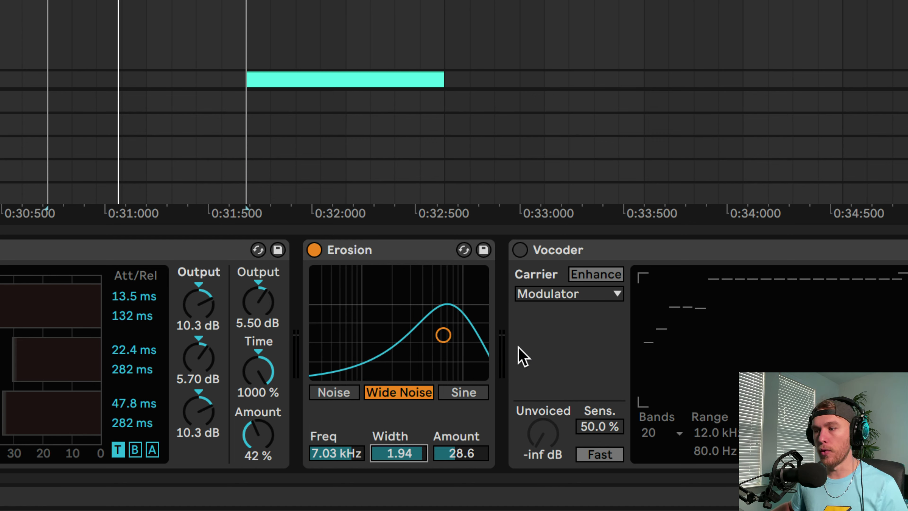
{"action": "mouse_move", "coordinate": [447, 331]}
{"action": "left_mouse_down"}
{"action": "mouse_move", "coordinate": [448, 355]}
{"action": "mouse_move", "coordinate": [452, 345]}
{"action": "left_mouse_up"}
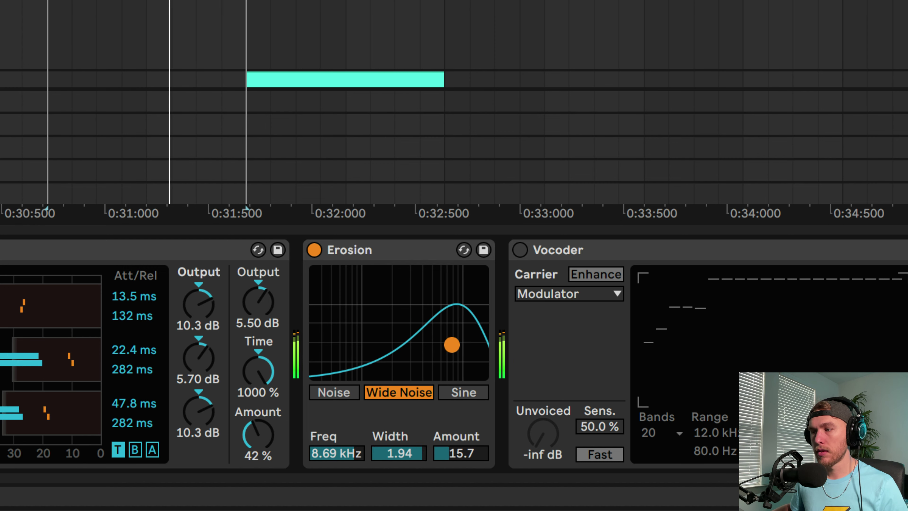
Set Erosion to about 11 kHz with Width 0.35 and Amount 36.4, comparing the bass with the device bypassed and active
{"action": "left_click_drag", "start_coordinate": [402, 452], "coordinate": [402, 474]}
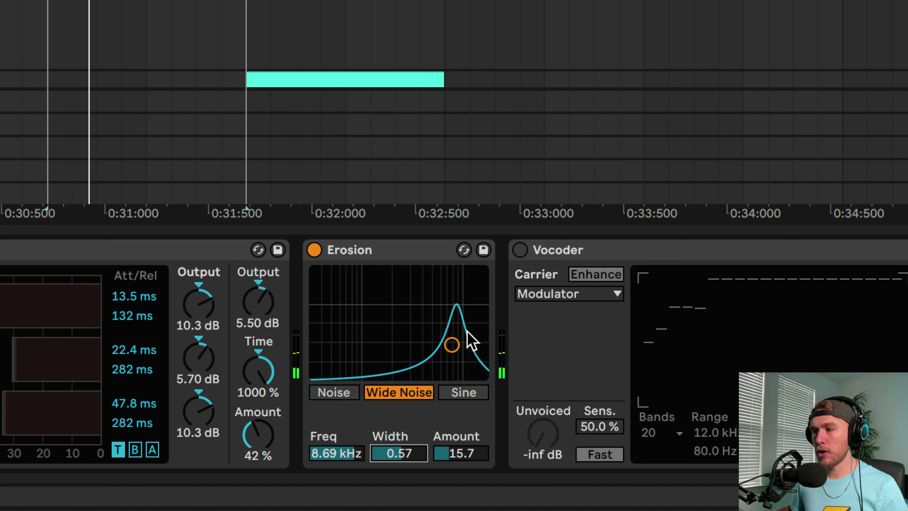
{"action": "left_click_drag", "start_coordinate": [452, 345], "coordinate": [462, 326]}
{"action": "left_click", "coordinate": [310, 249]}
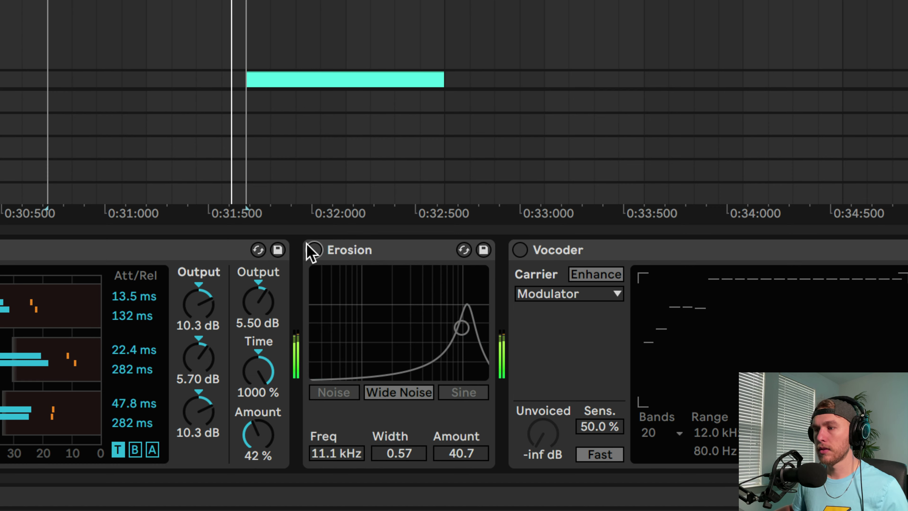
{"action": "left_click", "coordinate": [312, 250]}
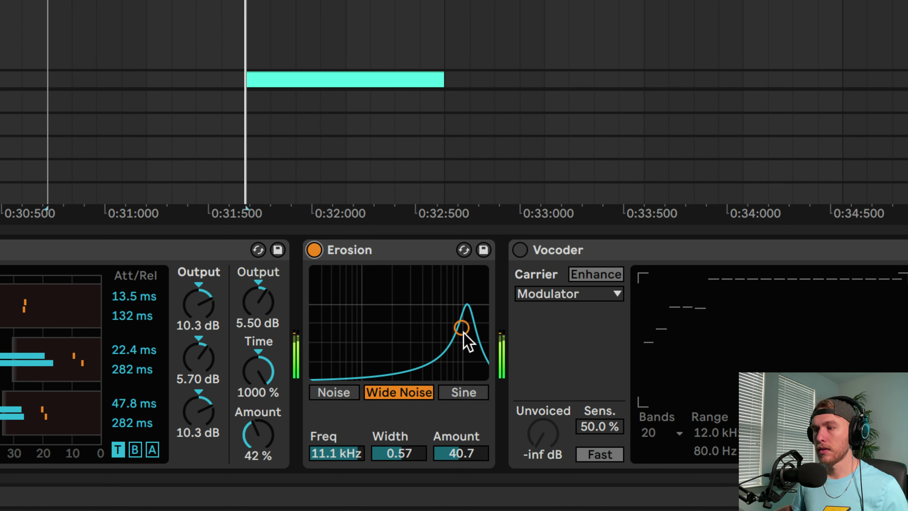
{"action": "left_click_drag", "start_coordinate": [462, 328], "coordinate": [462, 337]}
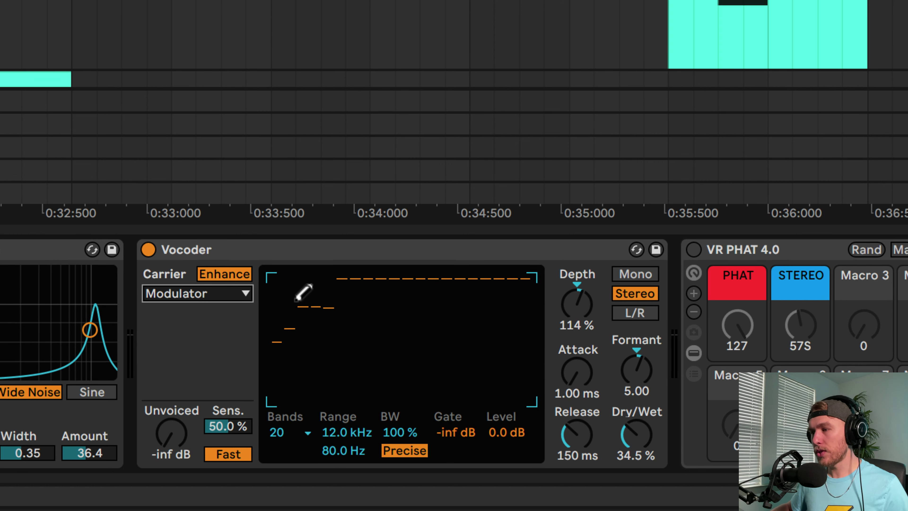
Lower two of the Vocoder's low bands and set Depth to 87 %, Formant to -1.12, Dry/Wet to 37.5 % and upper Range to 18.0 kHz
{"action": "left_click_drag", "start_coordinate": [317, 314], "coordinate": [304, 316]}
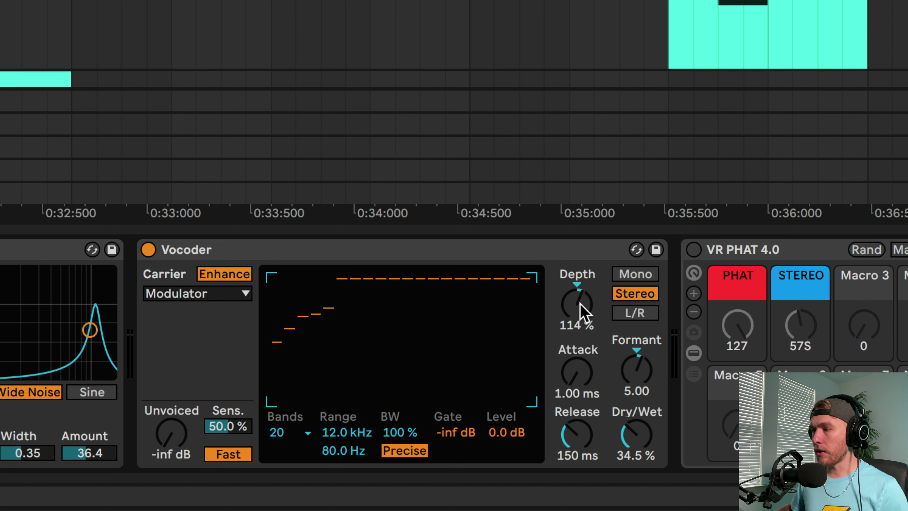
{"action": "left_click_drag", "start_coordinate": [581, 312], "coordinate": [581, 324]}
{"action": "mouse_move", "coordinate": [628, 388]}
{"action": "left_mouse_down"}
{"action": "mouse_move", "coordinate": [628, 373]}
{"action": "mouse_move", "coordinate": [629, 397]}
{"action": "left_mouse_up"}
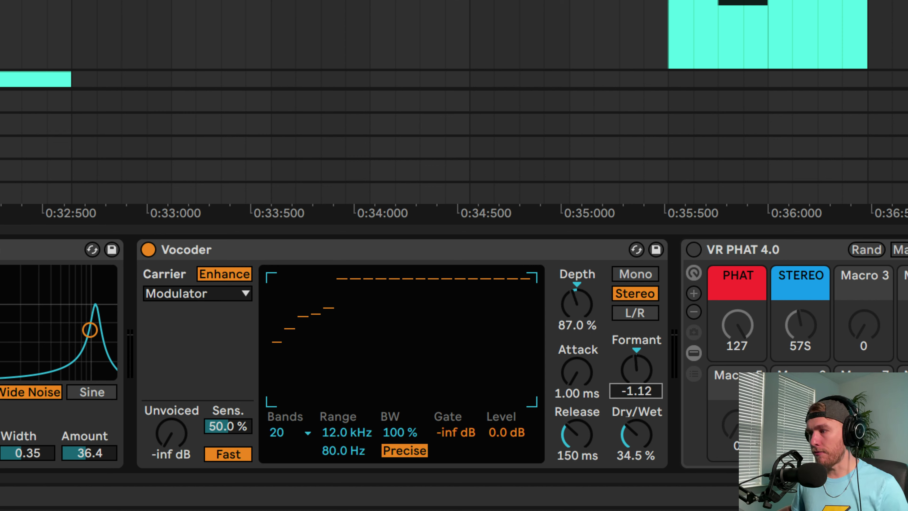
{"action": "left_click_drag", "start_coordinate": [630, 439], "coordinate": [630, 434]}
{"action": "left_click_drag", "start_coordinate": [357, 432], "coordinate": [358, 408]}
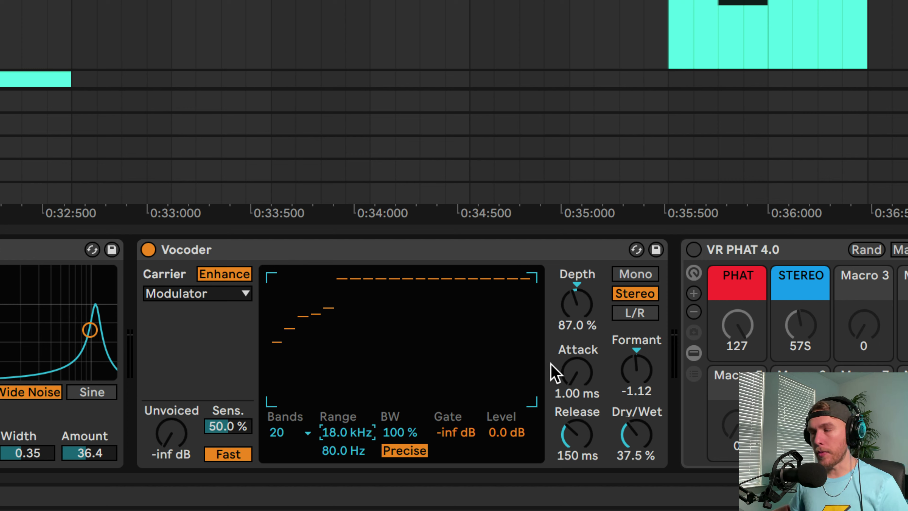
Raise the Vocoder's Depth to 119 % and readjust its Formant and Dry/Wet amounts
{"action": "left_click_drag", "start_coordinate": [578, 323], "coordinate": [578, 304]}
{"action": "mouse_move", "coordinate": [641, 367]}
{"action": "left_mouse_down"}
{"action": "mouse_move", "coordinate": [641, 352]}
{"action": "mouse_move", "coordinate": [640, 372]}
{"action": "left_mouse_up"}
{"action": "mouse_move", "coordinate": [636, 434]}
{"action": "left_mouse_down"}
{"action": "mouse_move", "coordinate": [636, 422]}
{"action": "mouse_move", "coordinate": [636, 441]}
{"action": "mouse_move", "coordinate": [636, 433]}
{"action": "left_mouse_up"}
{"action": "left_click_drag", "start_coordinate": [640, 372], "coordinate": [640, 371]}
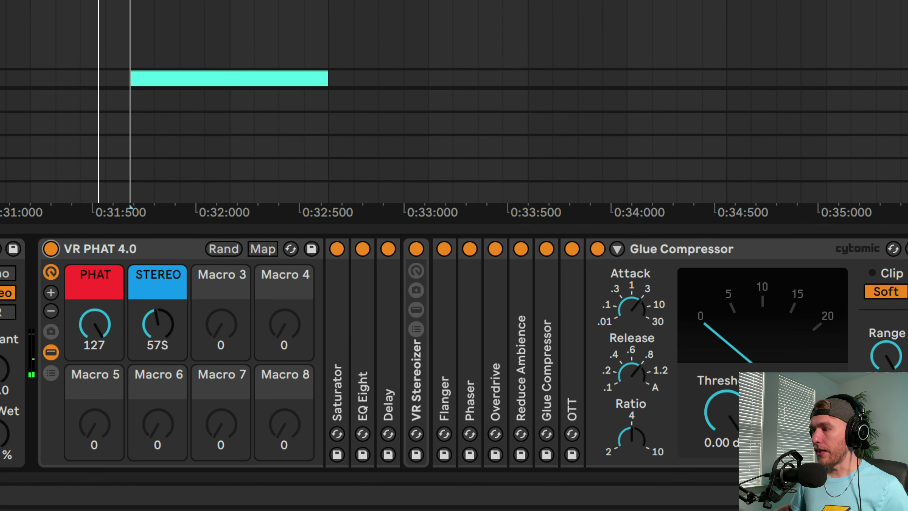
Compare the bass with the VR PHAT 4.0 rack bypassed and active during playback
{"action": "left_click", "coordinate": [137, 250]}
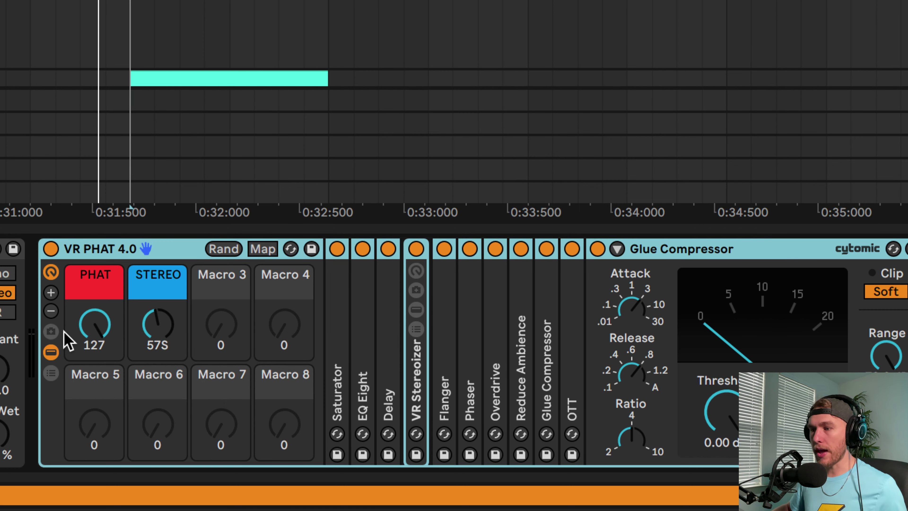
{"action": "scroll", "coordinate": [24, 355], "scroll_direction": "left", "scroll_amount": 1}
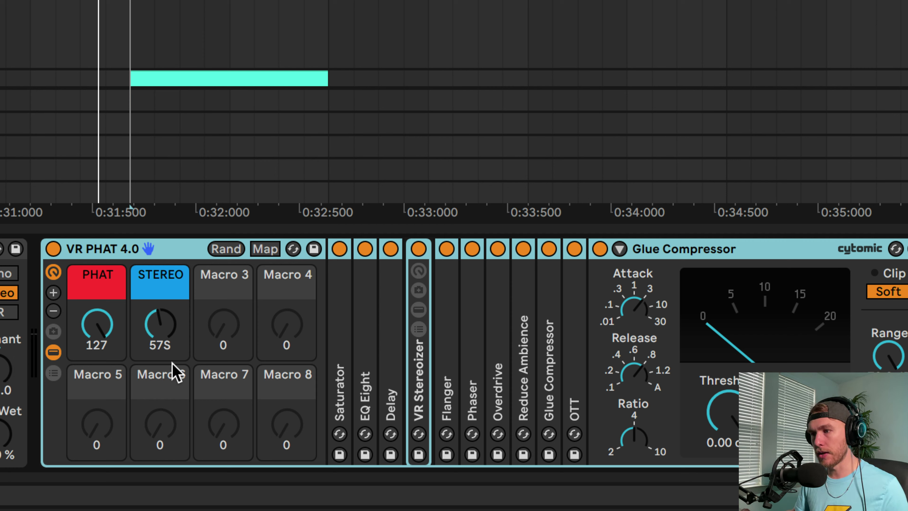
{"action": "left_click", "coordinate": [53, 248]}
{"action": "key", "text": "space"}
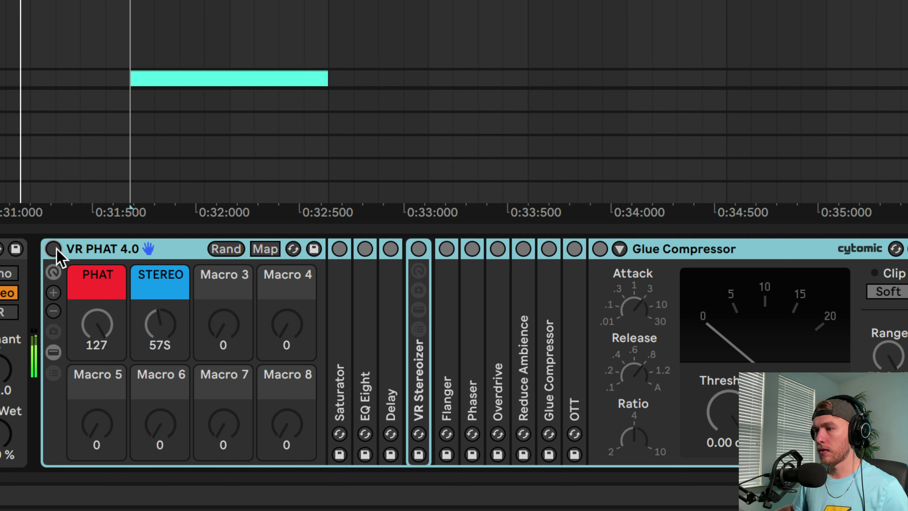
{"action": "left_click", "coordinate": [53, 248]}
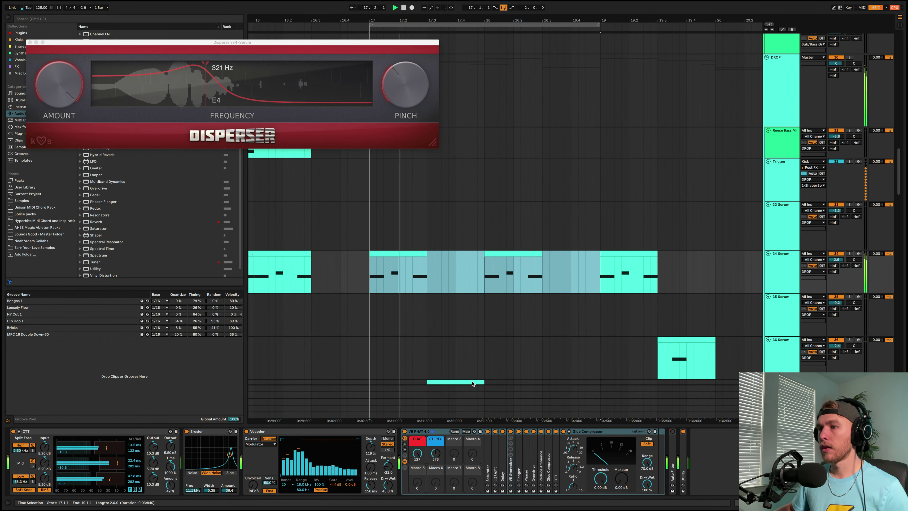
Review the whole effects chain on the bass track, selecting the VR PHAT 4.0 rack, Amp and Erosion in turn
{"action": "left_click", "coordinate": [448, 431]}
{"action": "scroll", "coordinate": [447, 444], "scroll_direction": "left", "scroll_amount": 7}
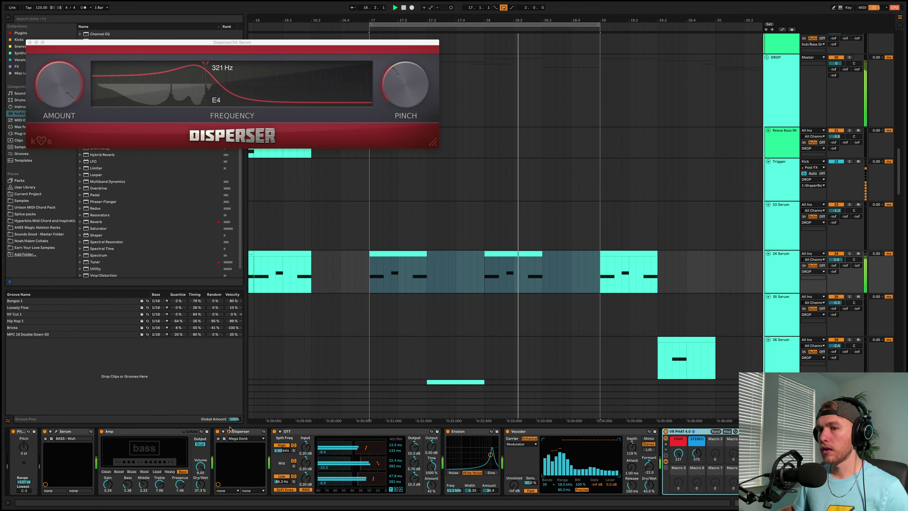
{"action": "left_click", "coordinate": [138, 433]}
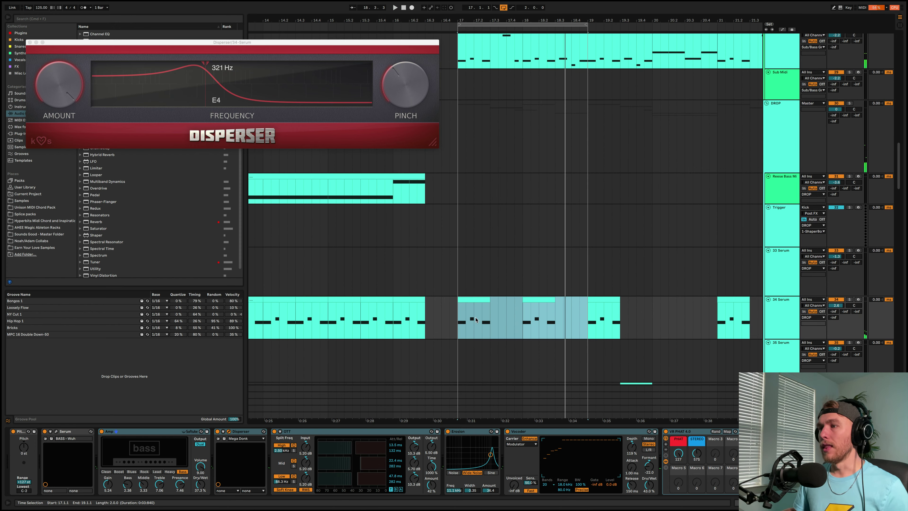
{"action": "left_click", "coordinate": [472, 432]}
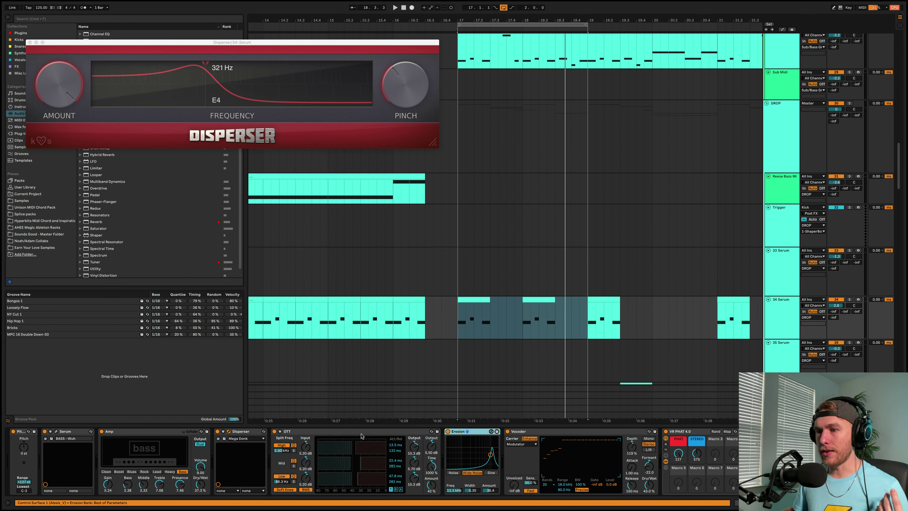